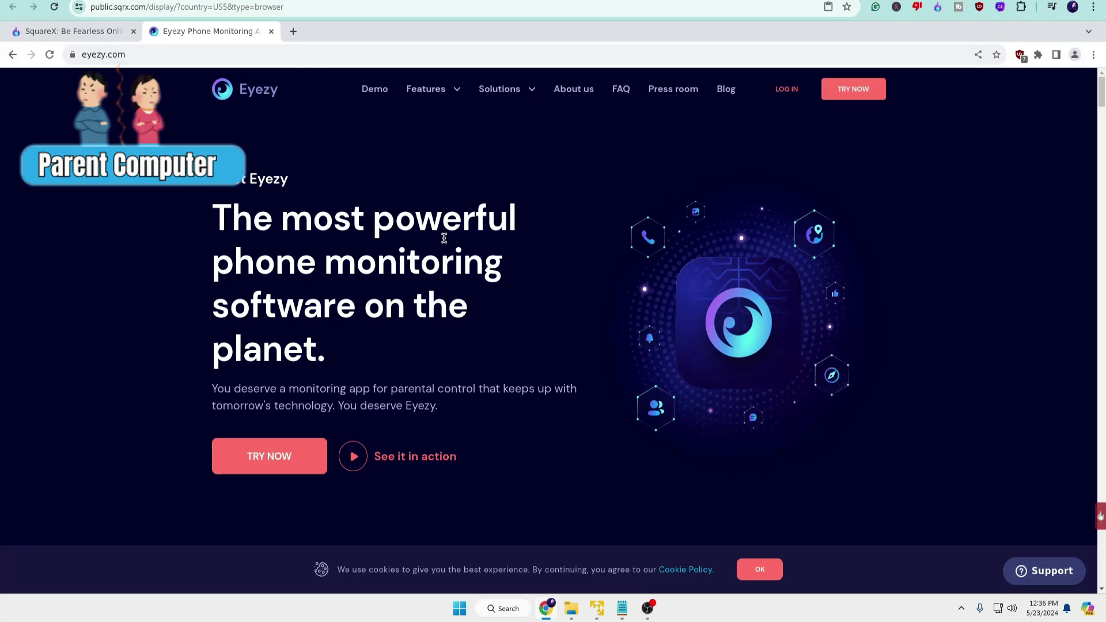
# Step: Begin a new Eyezy account with the parent's e-mail and accept the Terms of Use
pyautogui.click(852, 89)
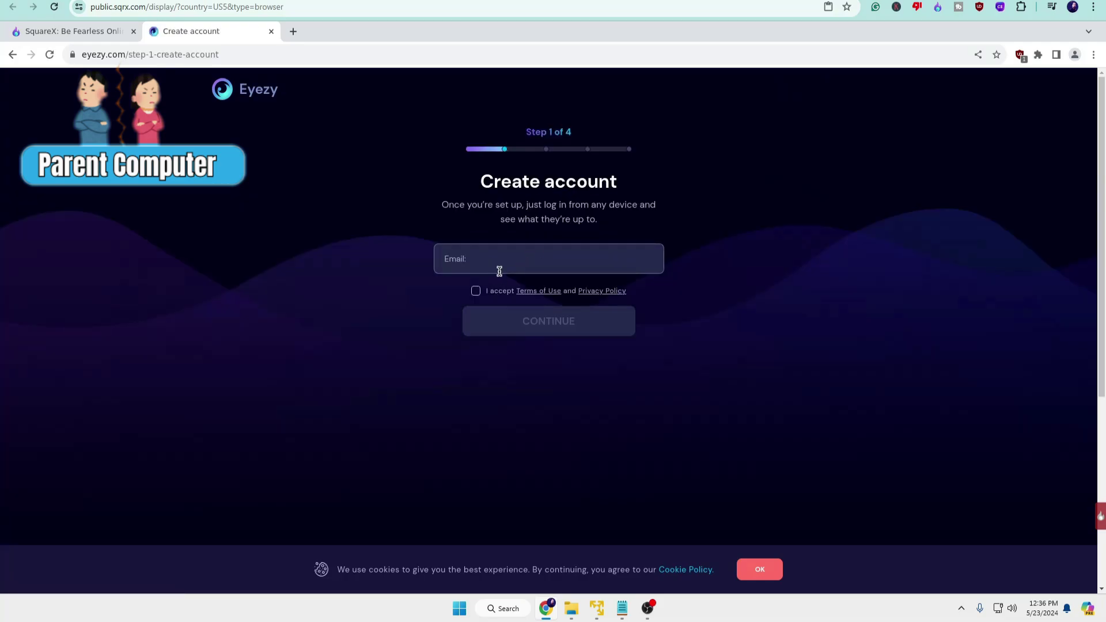
pyautogui.click(498, 267)
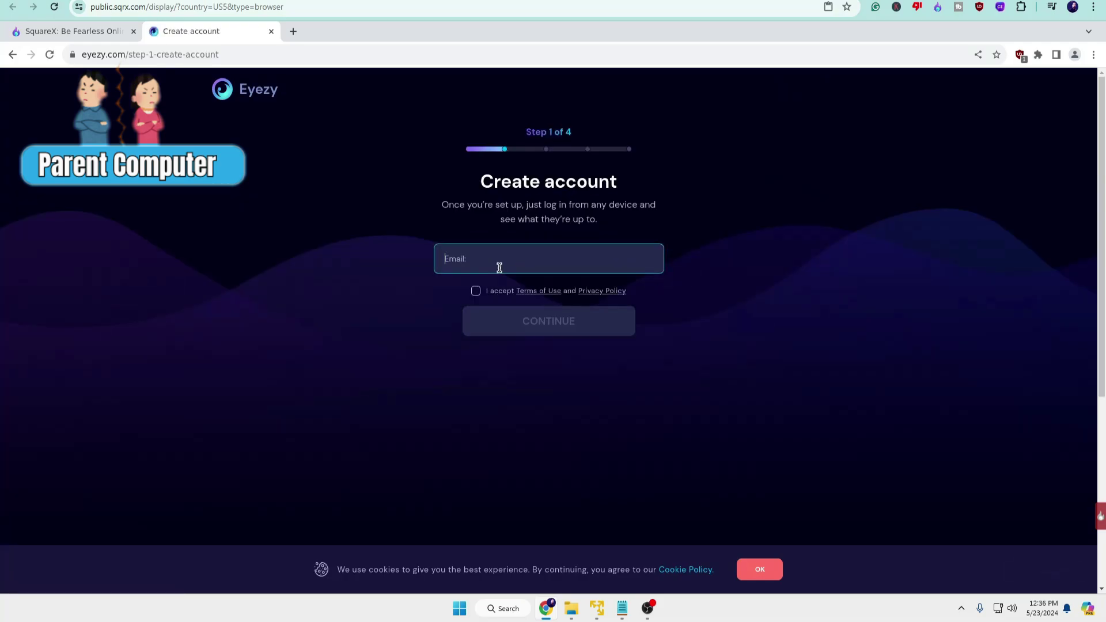
pyautogui.hotkey('ctrl', 'v')
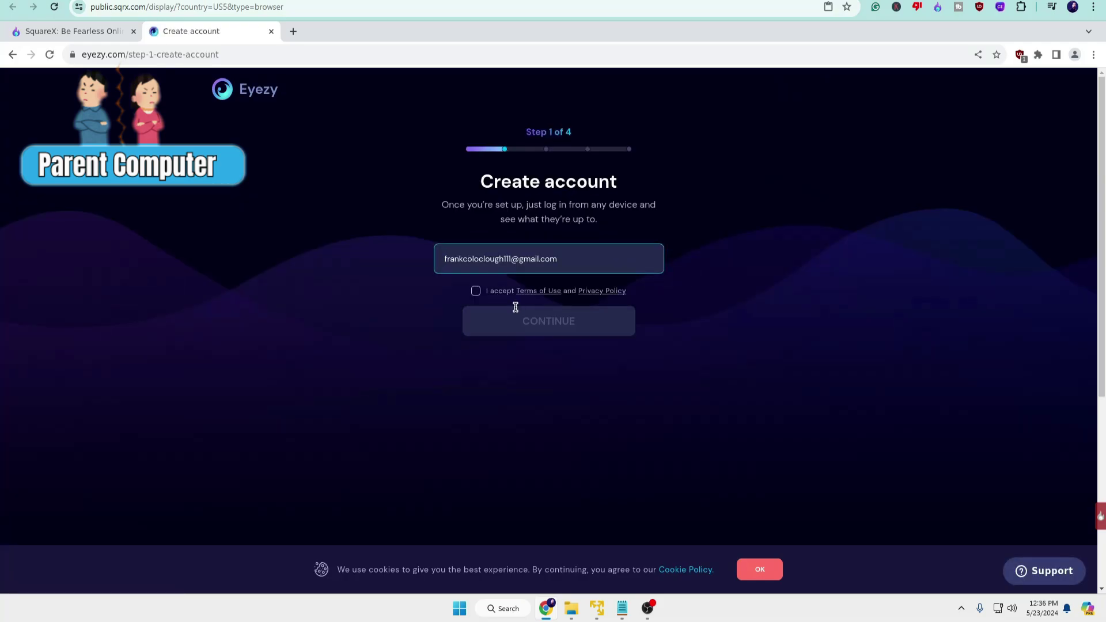
pyautogui.click(475, 292)
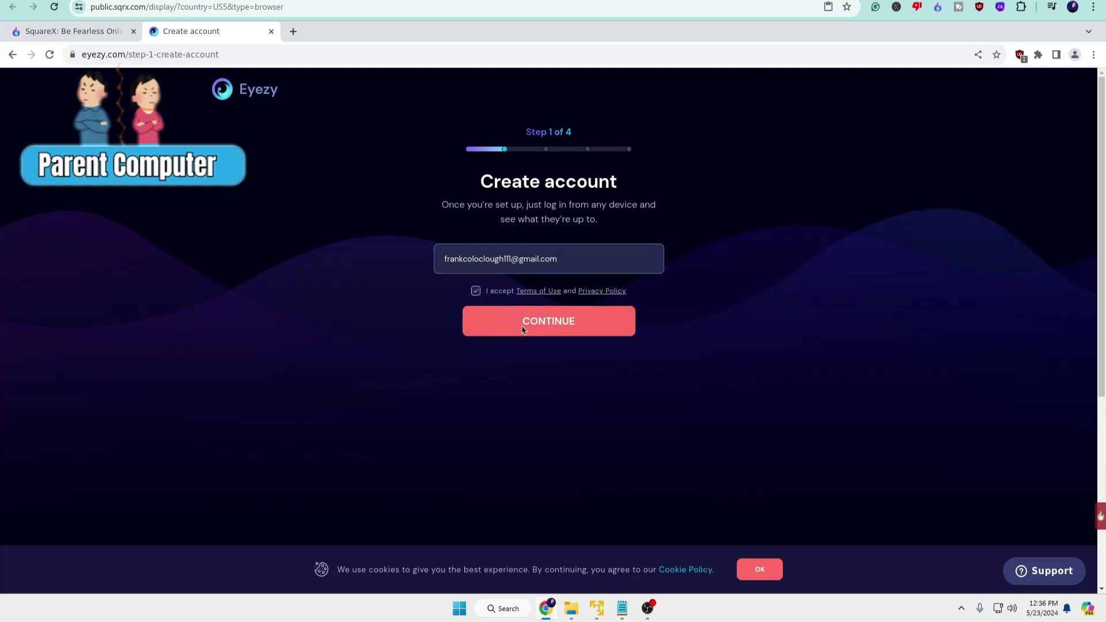
# Step: Continue sign-up, choosing Android as the monitored device and the 12 Months plan
pyautogui.click(525, 327)
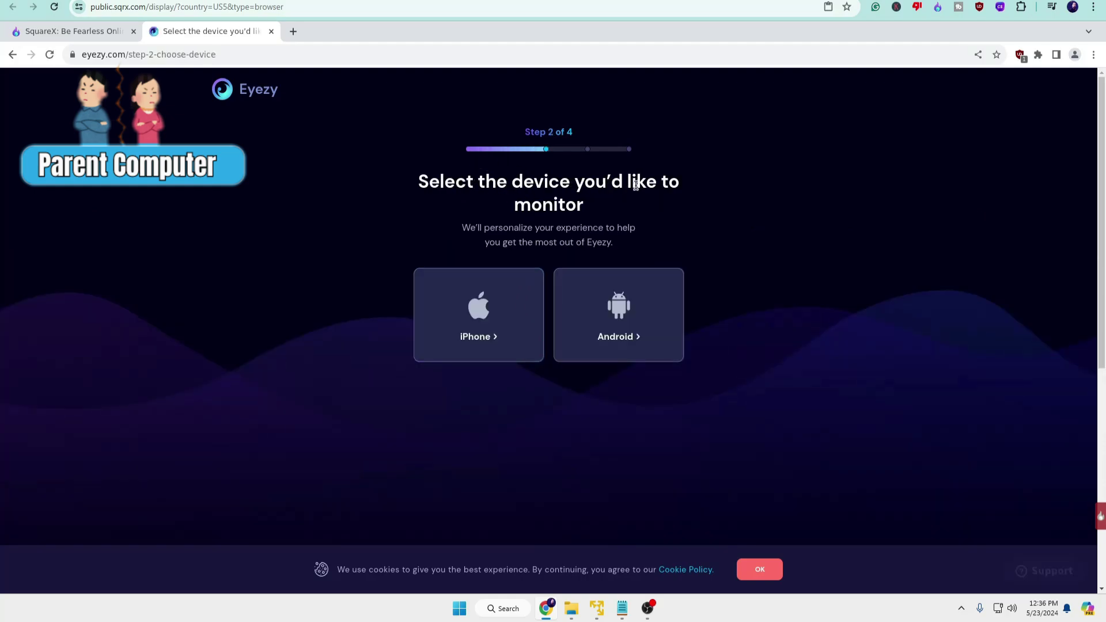
pyautogui.click(613, 306)
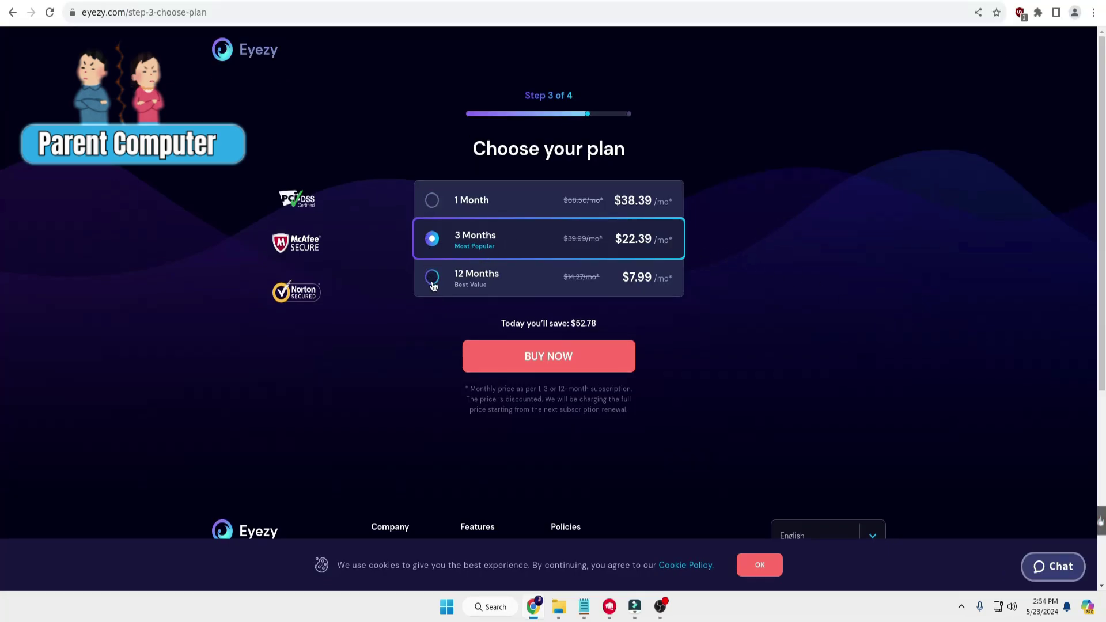
pyautogui.click(433, 284)
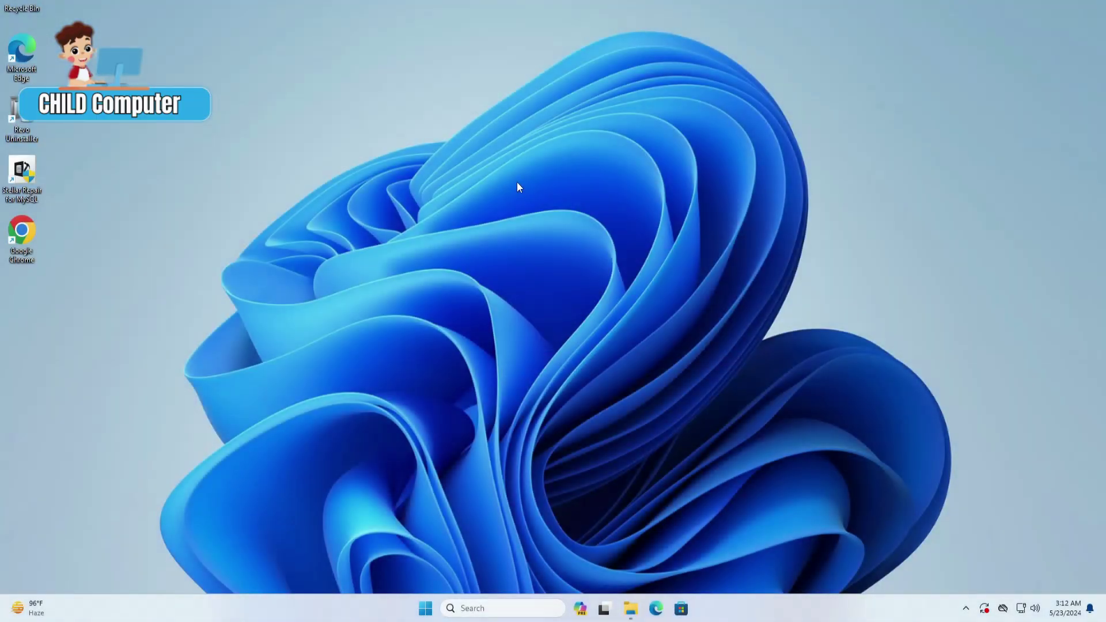
# Step: Launch Chrome on the child PC and search Google for 'eyezy extension'
pyautogui.doubleClick(30, 231)
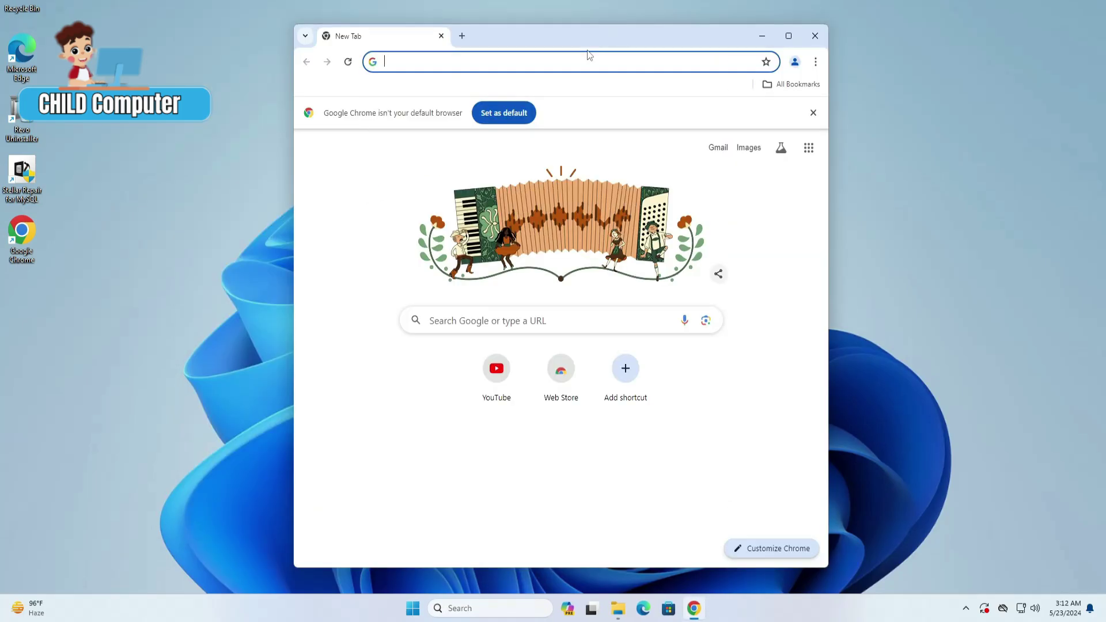
pyautogui.write('eyez')
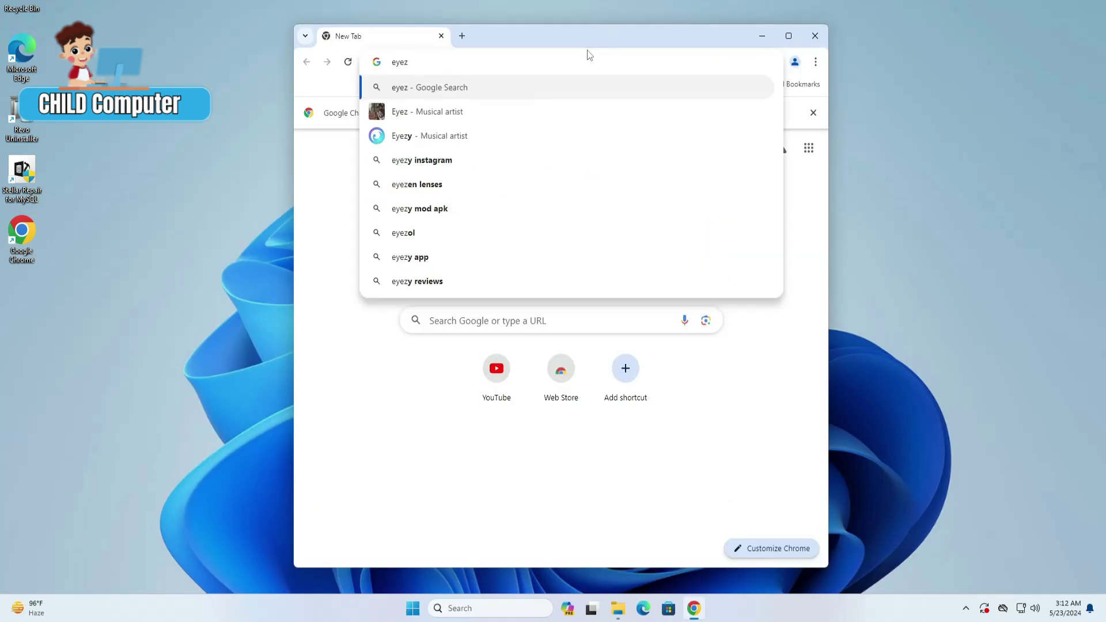
pyautogui.write('y extension\\')
pyautogui.press('Return')
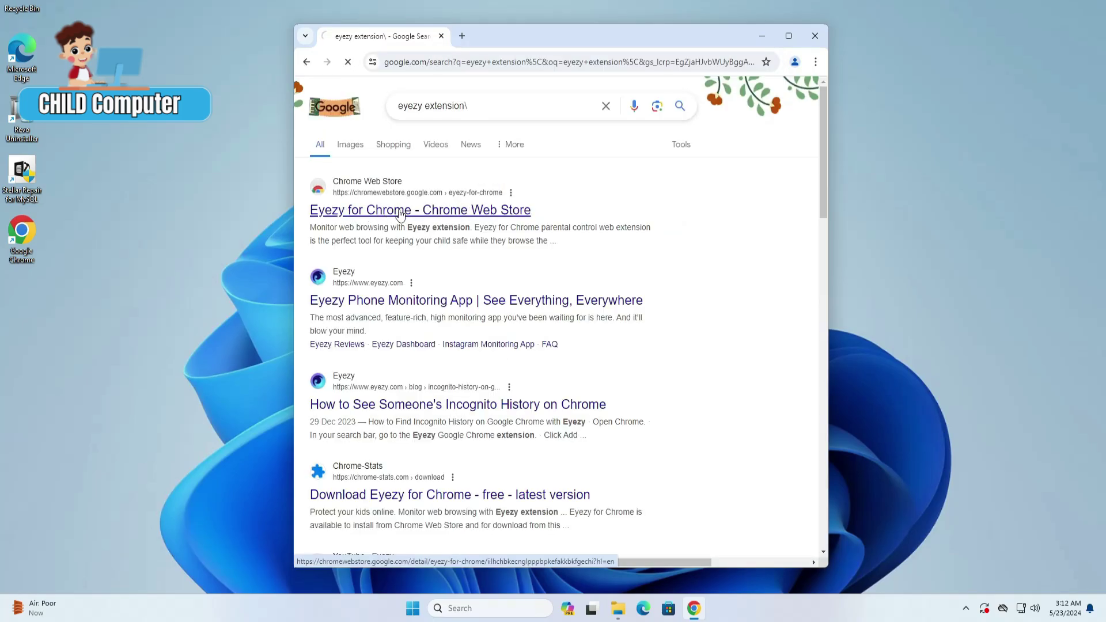
# Step: Install Eyezy for Chrome from its Chrome Web Store page in a maximized window
pyautogui.click(401, 211)
pyautogui.press('super+Up')
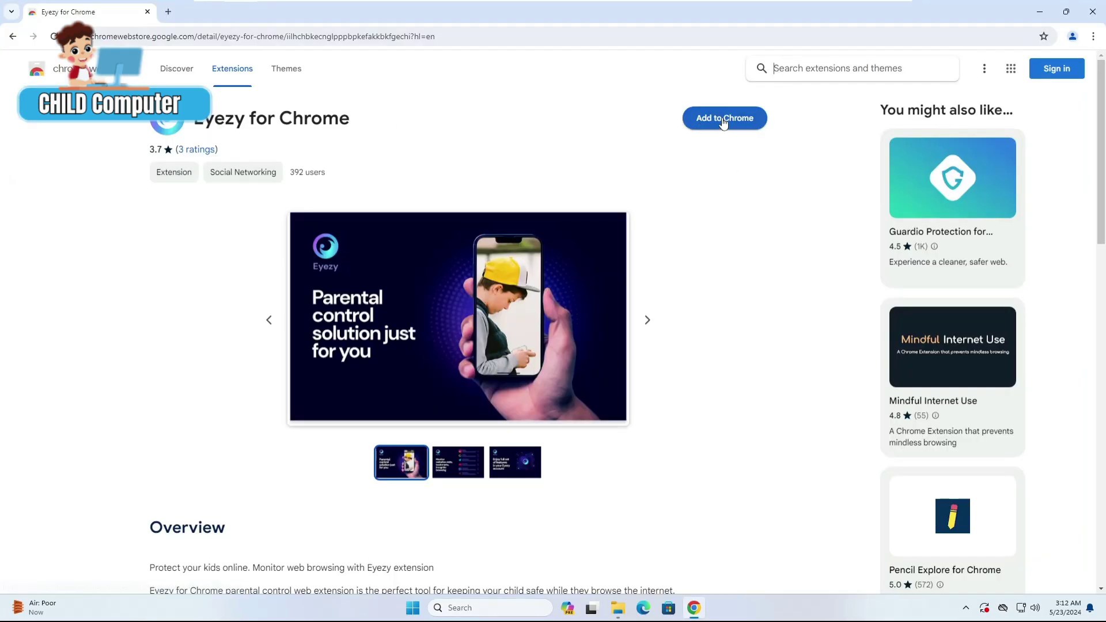
pyautogui.click(720, 121)
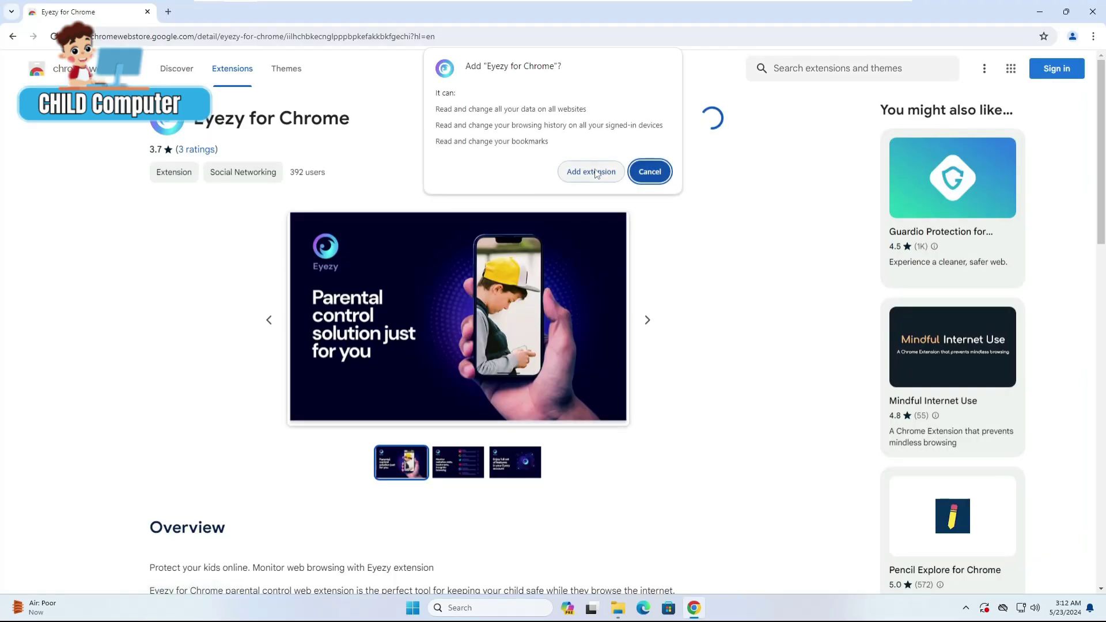
pyautogui.click(597, 171)
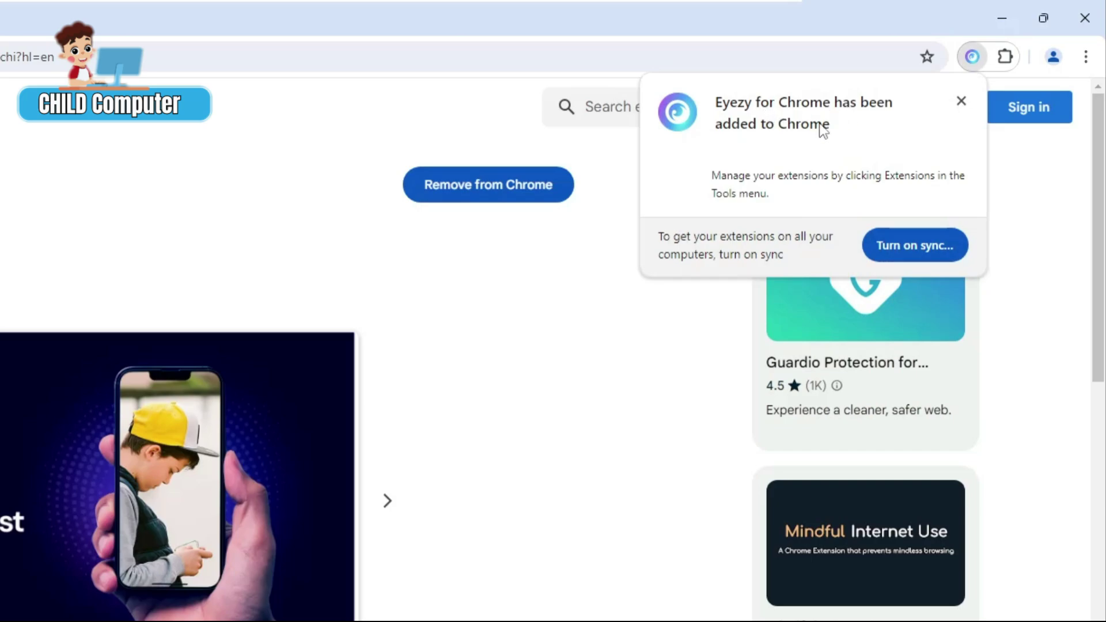
pyautogui.click(1016, 162)
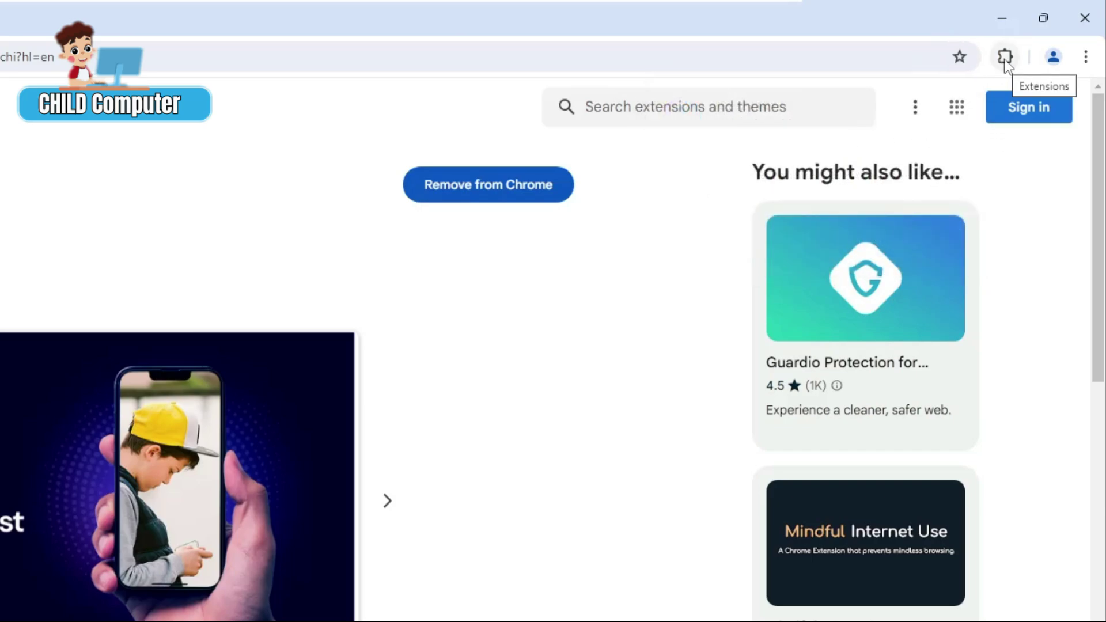
# Step: Pin Eyezy for Chrome to the toolbar from the Extensions menu
pyautogui.click(1005, 57)
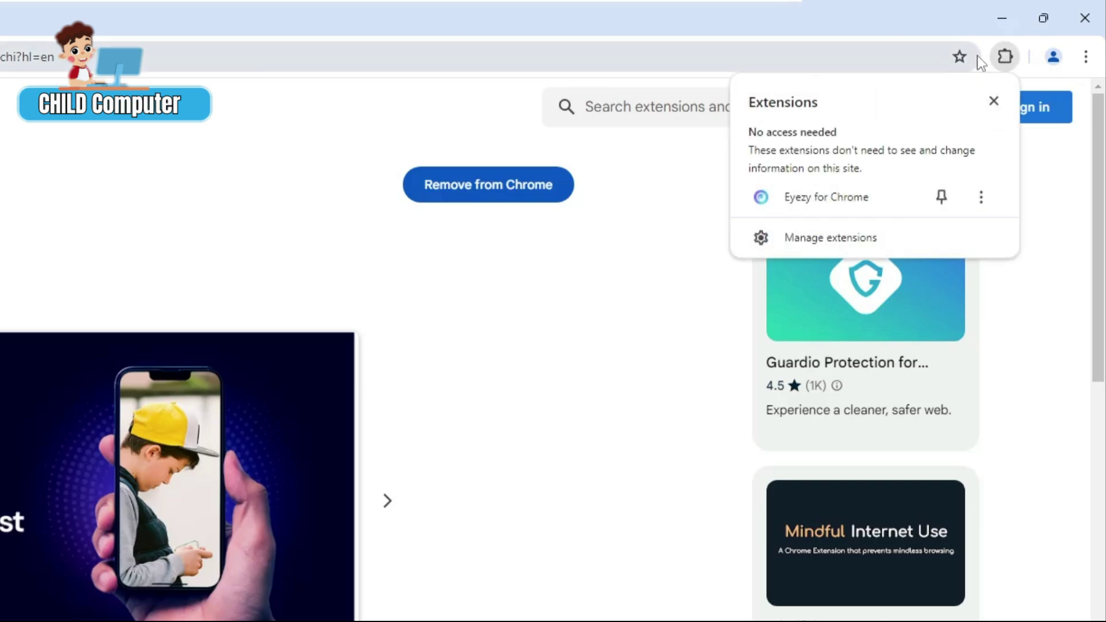
pyautogui.click(948, 199)
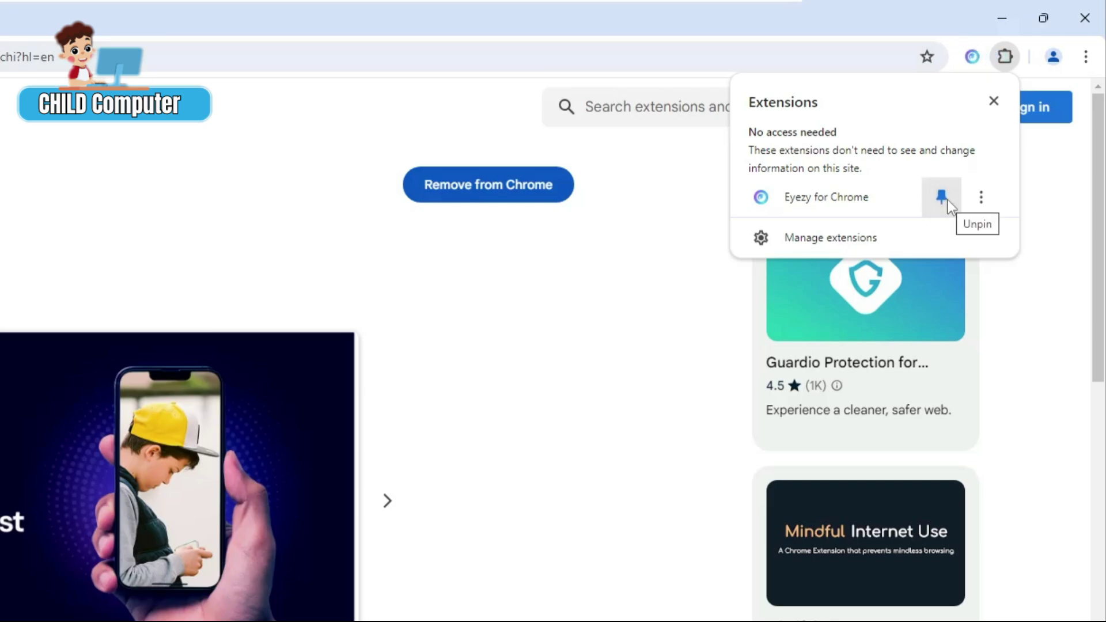
pyautogui.click(1024, 196)
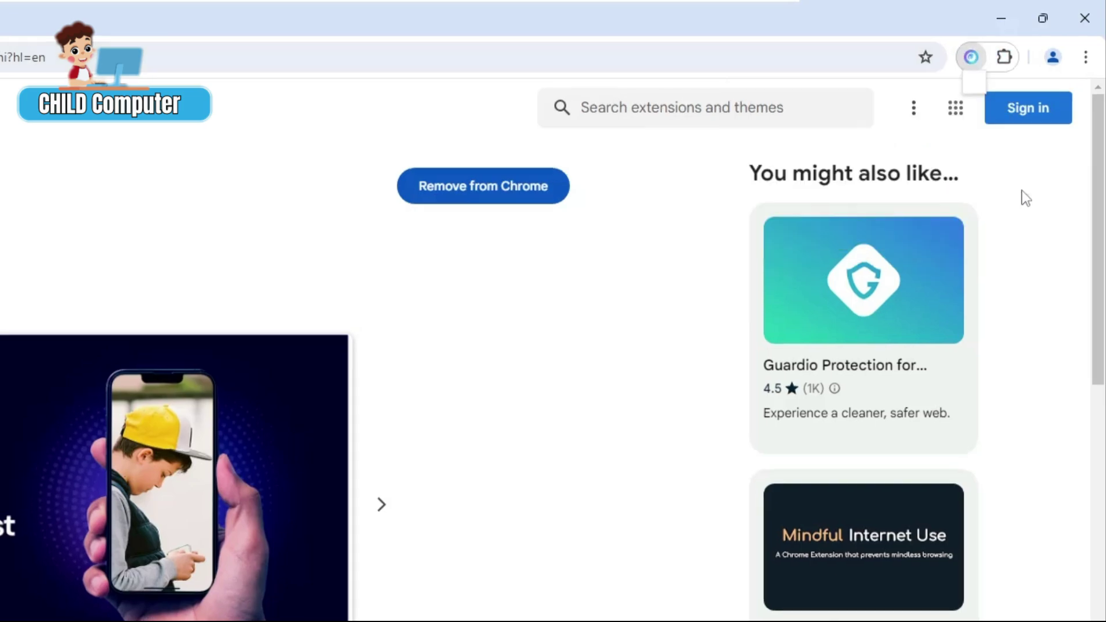
# Step: Turn on Allow in Incognito on Eyezy's extension details page and open its Extension options
pyautogui.rightClick(973, 58)
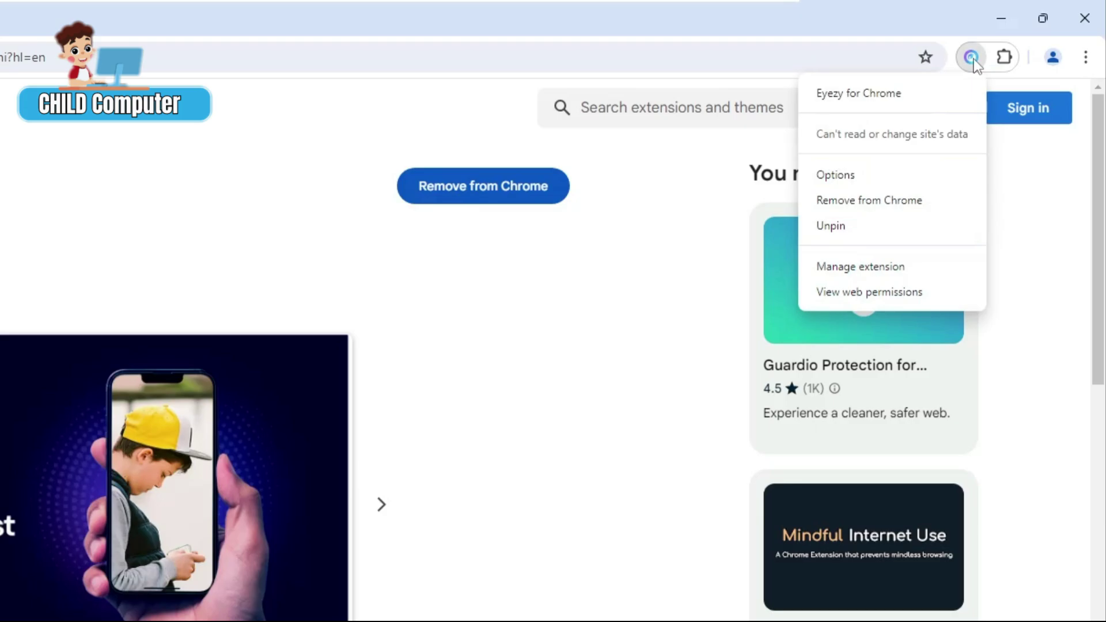
pyautogui.click(861, 266)
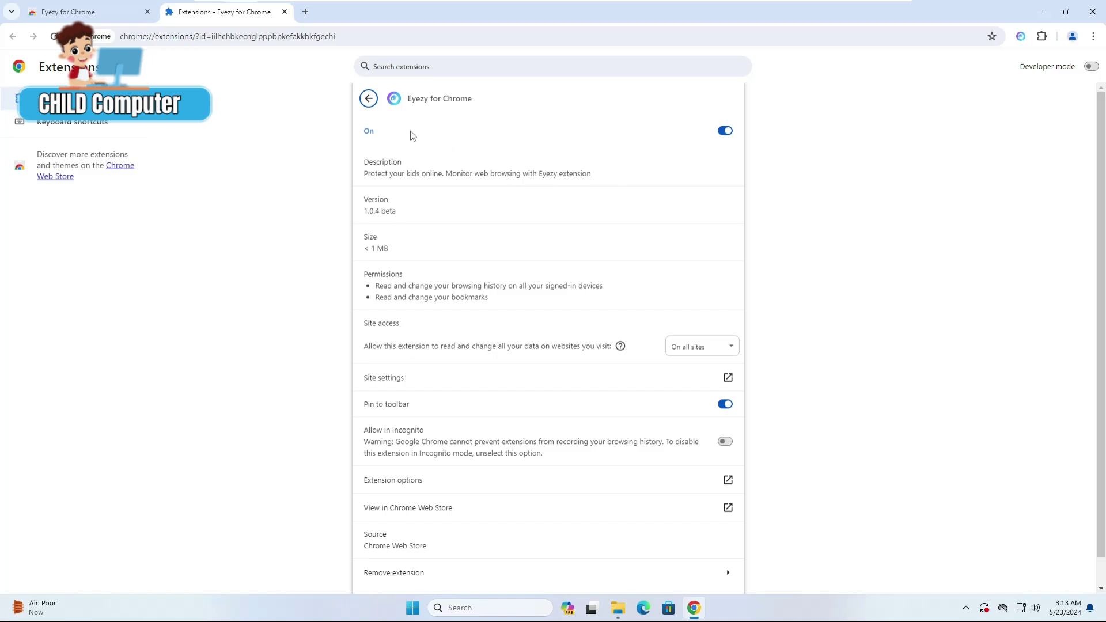
pyautogui.scroll(-1, 432, 277)
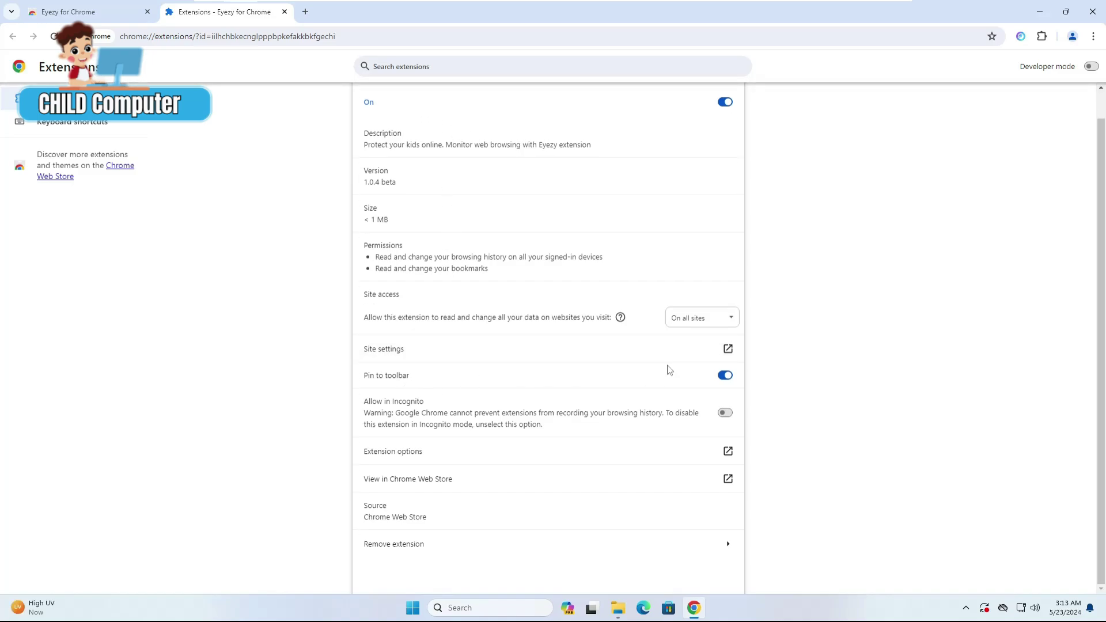
pyautogui.click(392, 402)
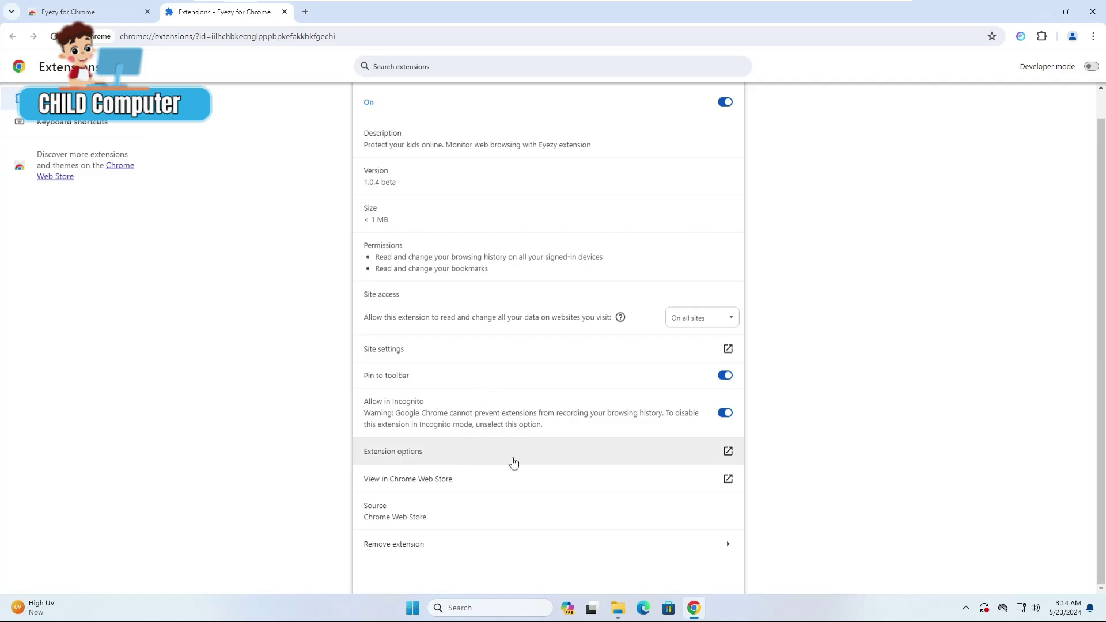
pyautogui.click(729, 452)
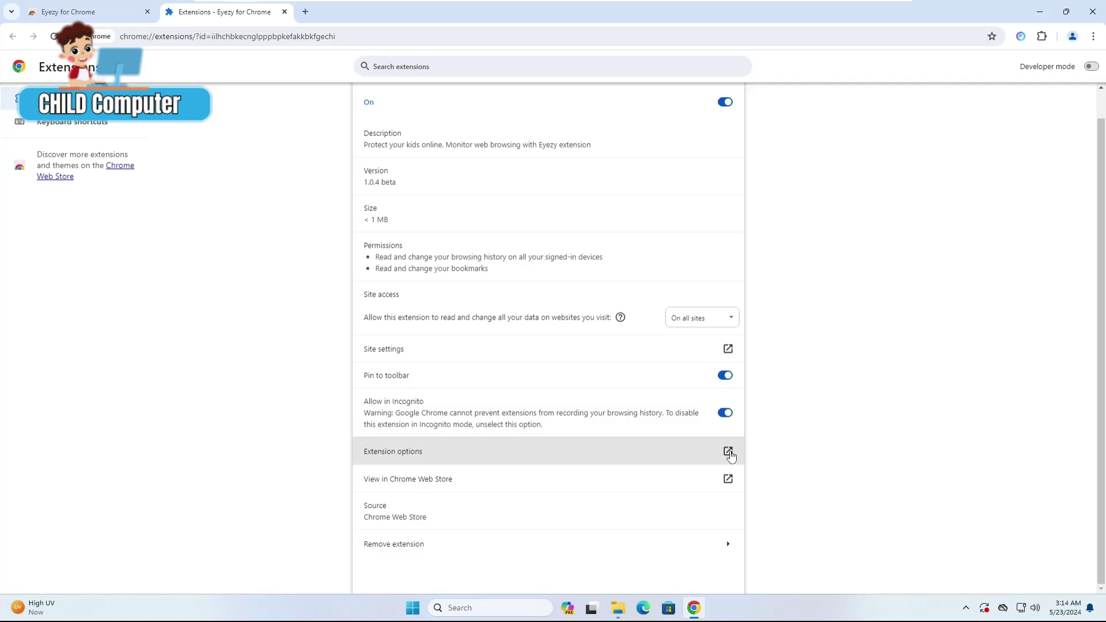
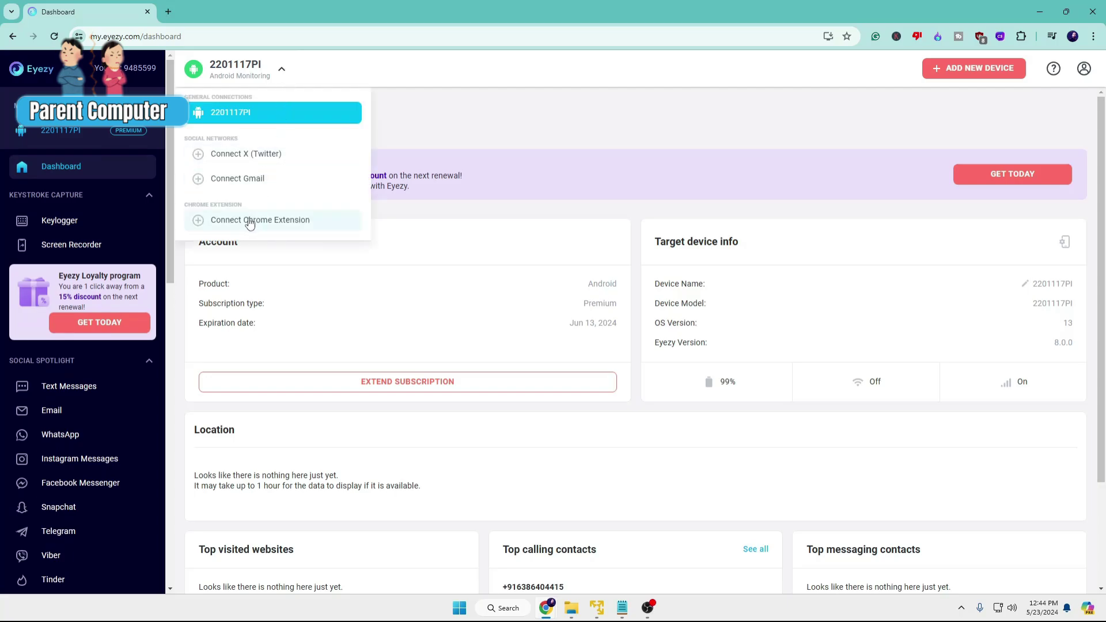
# Step: Begin the Connect Chrome Extension setup and select the linking code shown in the wizard
pyautogui.click(270, 225)
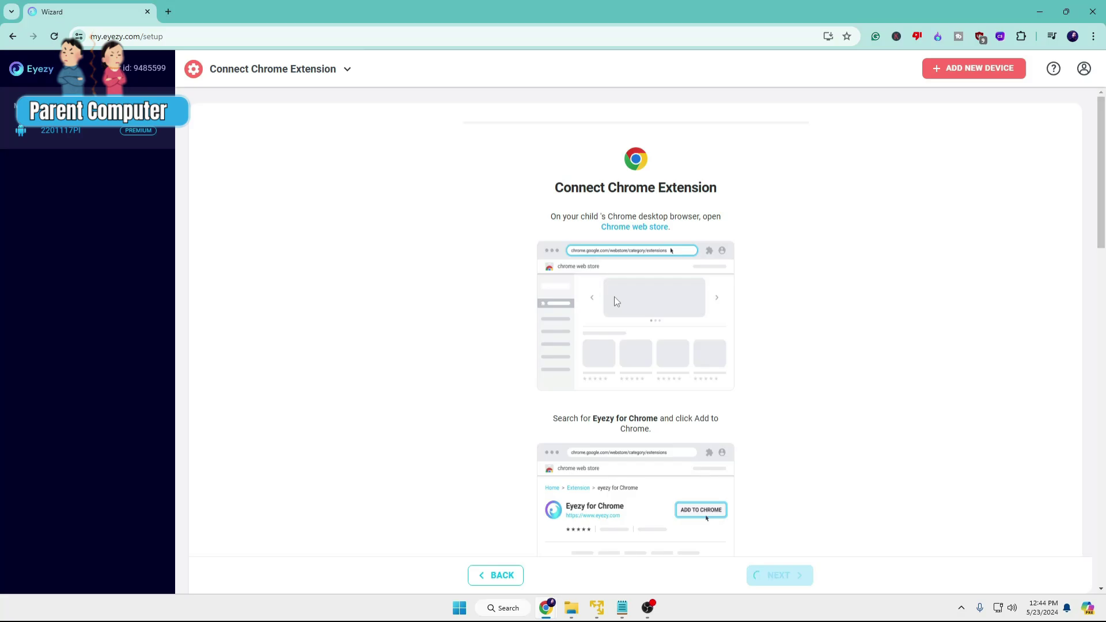
pyautogui.scroll(-10, 614, 300)
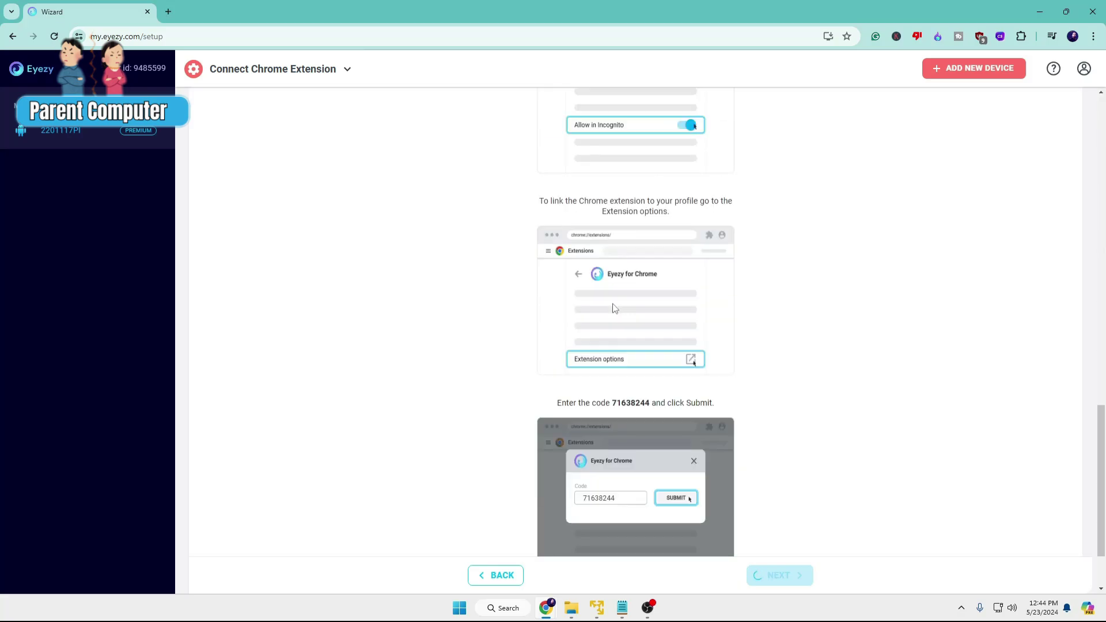
pyautogui.scroll(-1, 615, 308)
pyautogui.hotkey('ctrl', 'm')
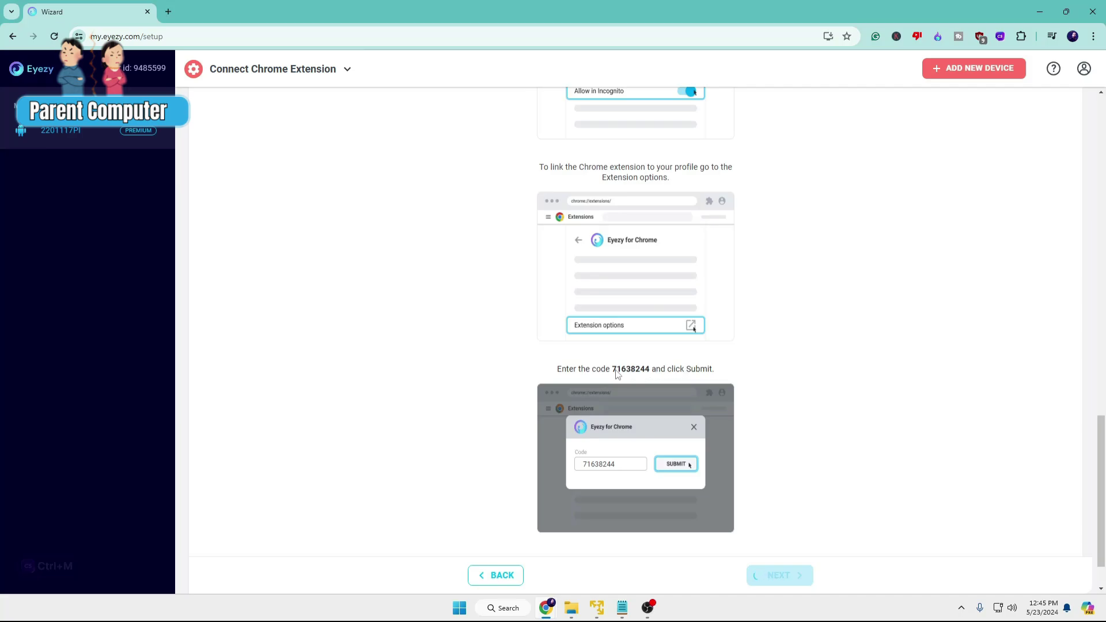
pyautogui.moveTo(612, 371); pyautogui.dragTo(652, 372)
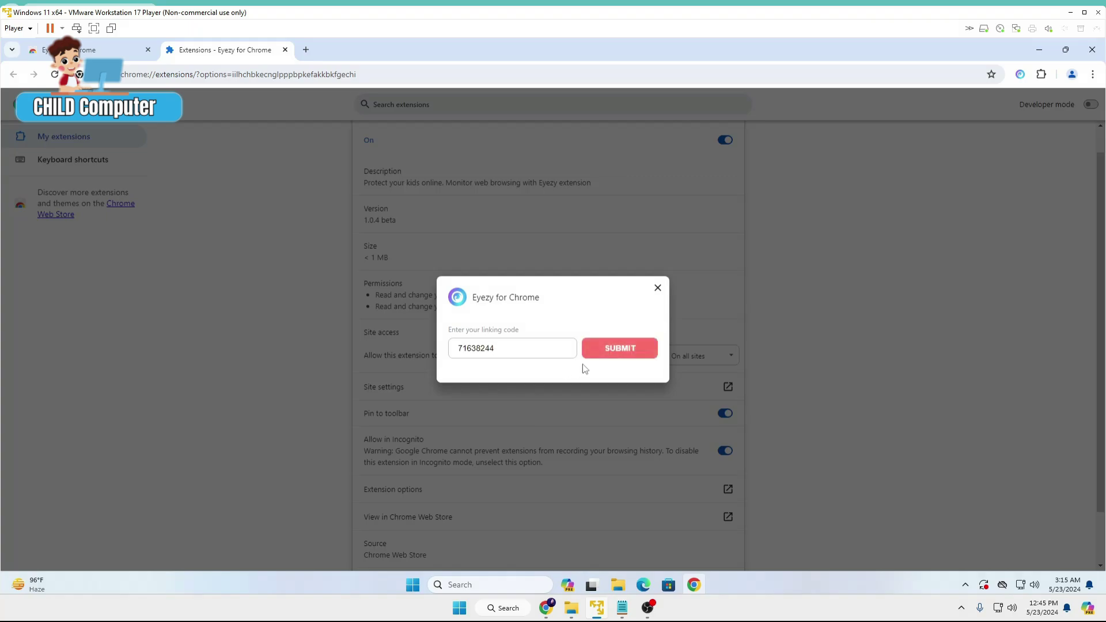
# Step: Submit the linking code in Eyezy for Chrome and dismiss the 'successfully connected' popup
pyautogui.click(613, 353)
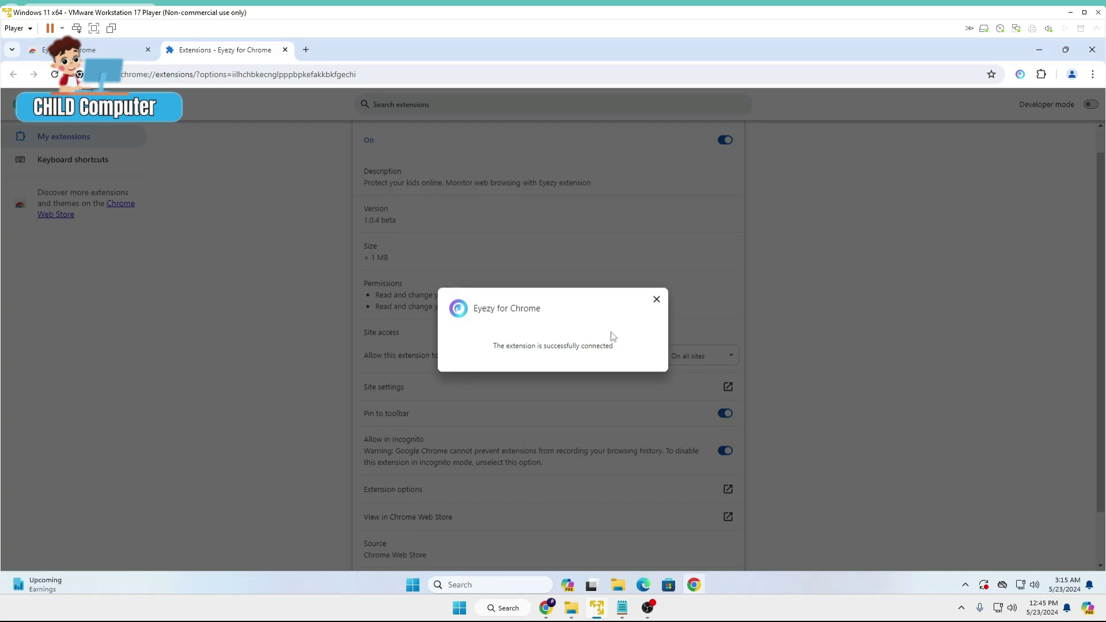
pyautogui.click(656, 300)
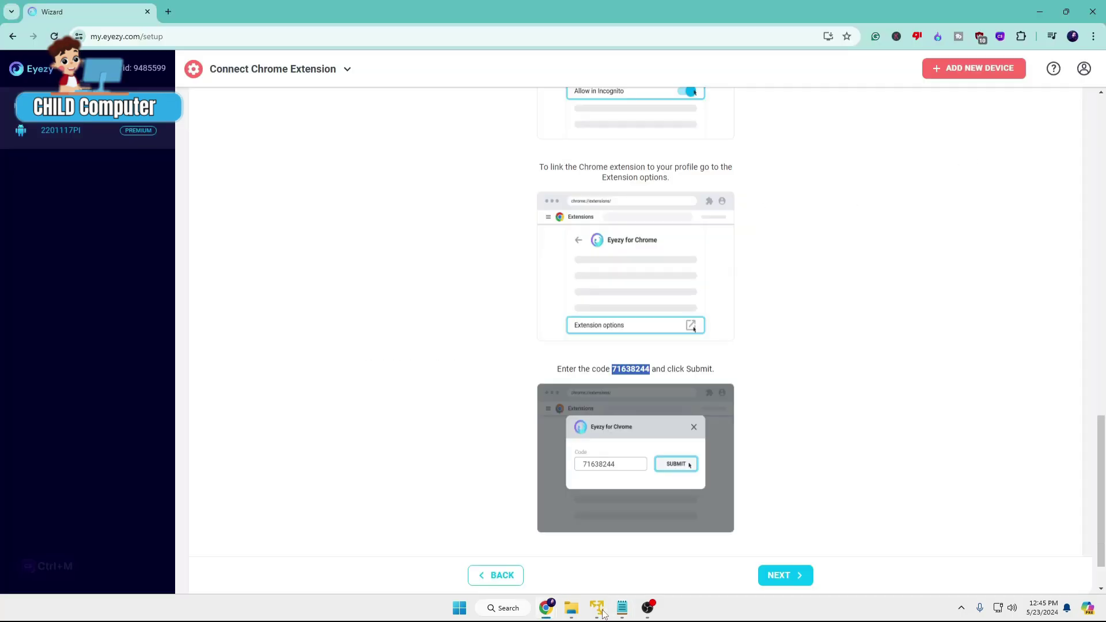
# Step: Return to the parent dashboard and finish the wizard to list today's Chrome browser history
pyautogui.click(602, 611)
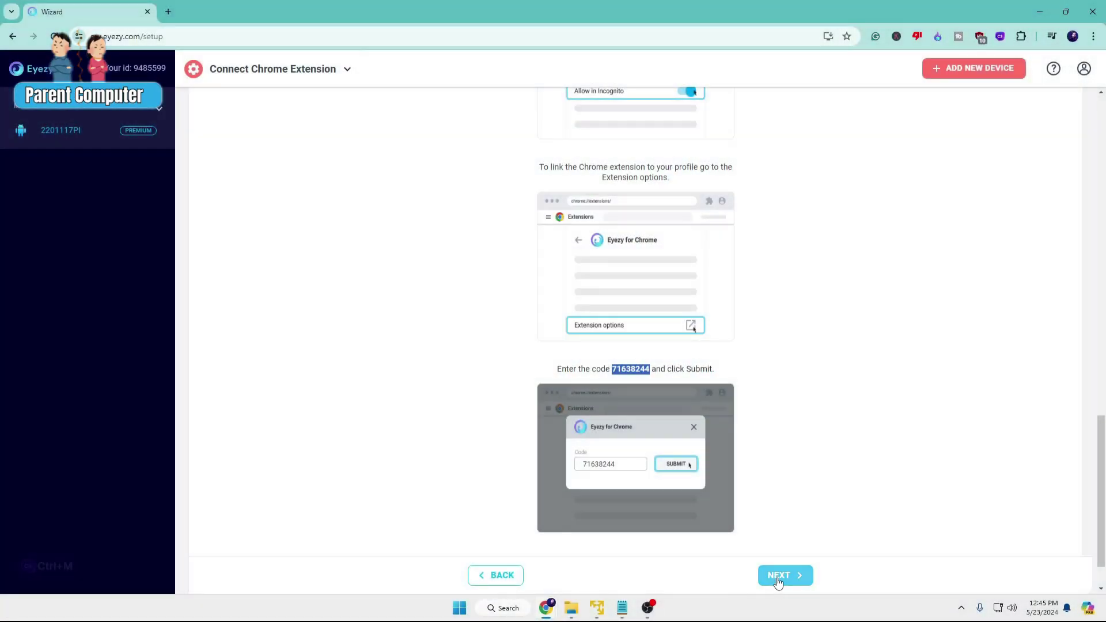
pyautogui.click(778, 575)
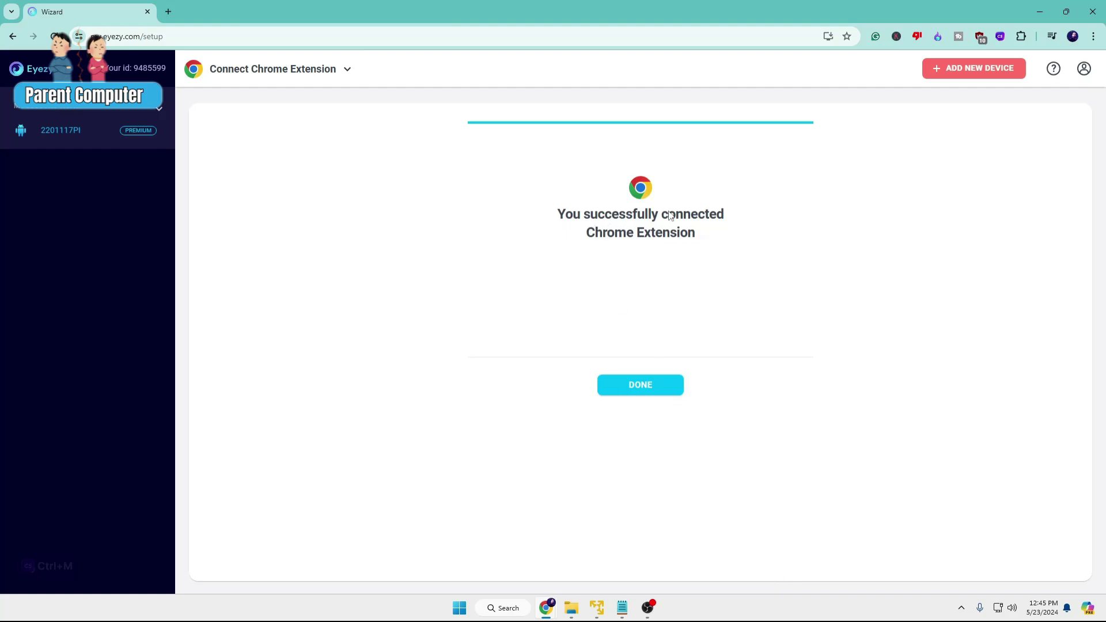
pyautogui.click(656, 393)
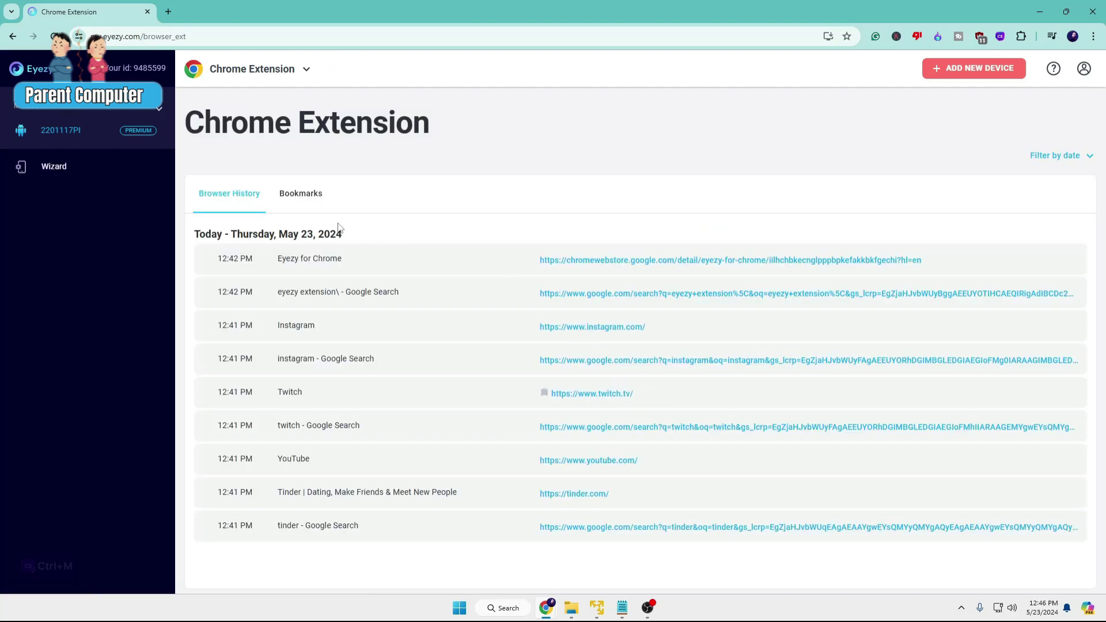